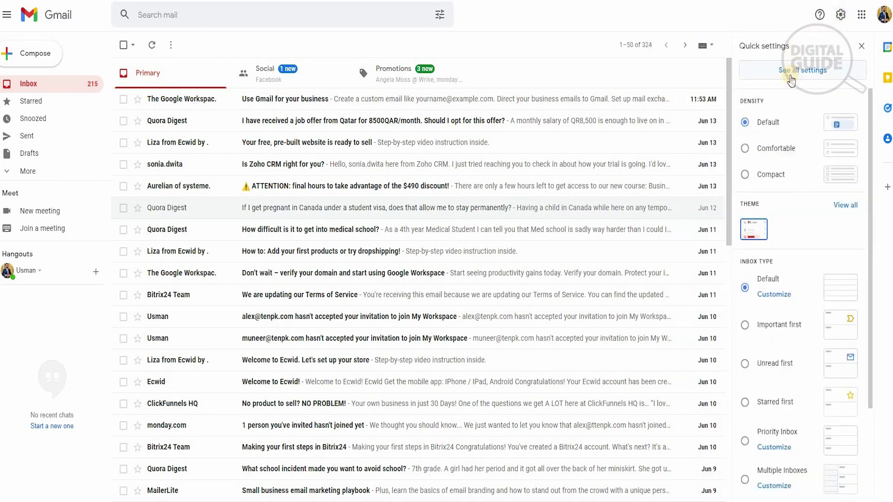
# - Check the POP download option in Forwarding and POP/IMAP, keeping Gmail's copy marked as read
pyautogui.click(790, 79)
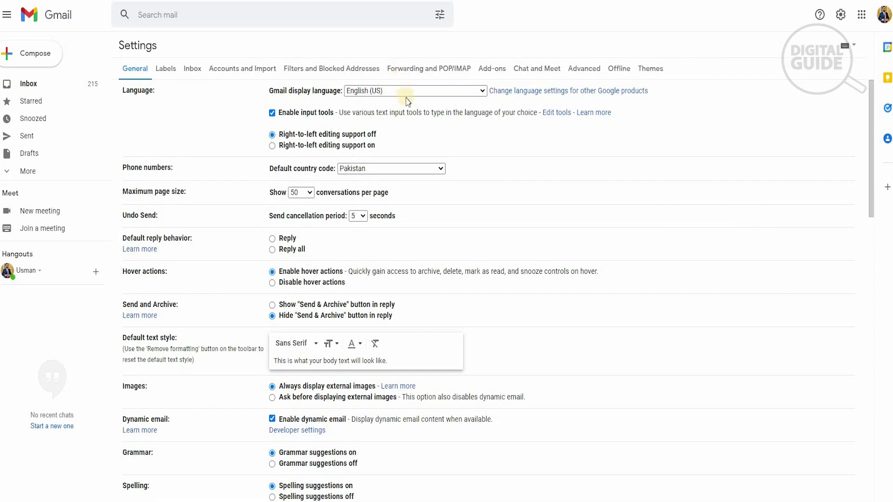
pyautogui.click(425, 70)
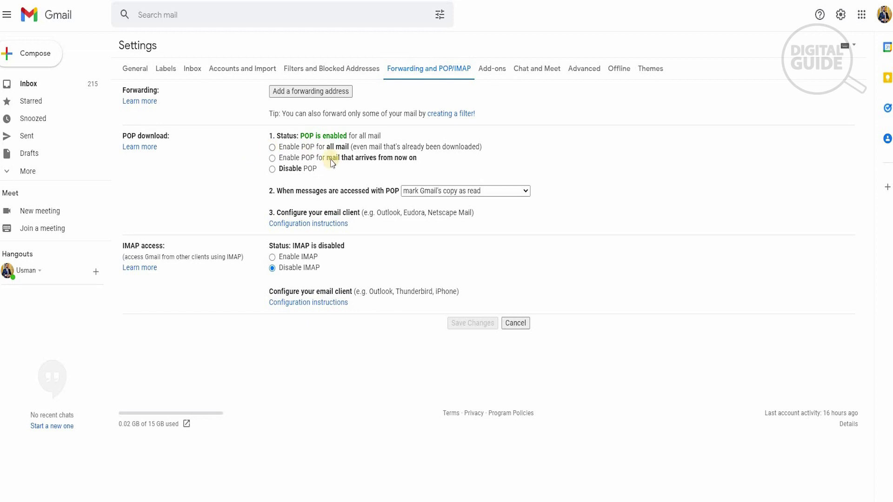
pyautogui.click(454, 191)
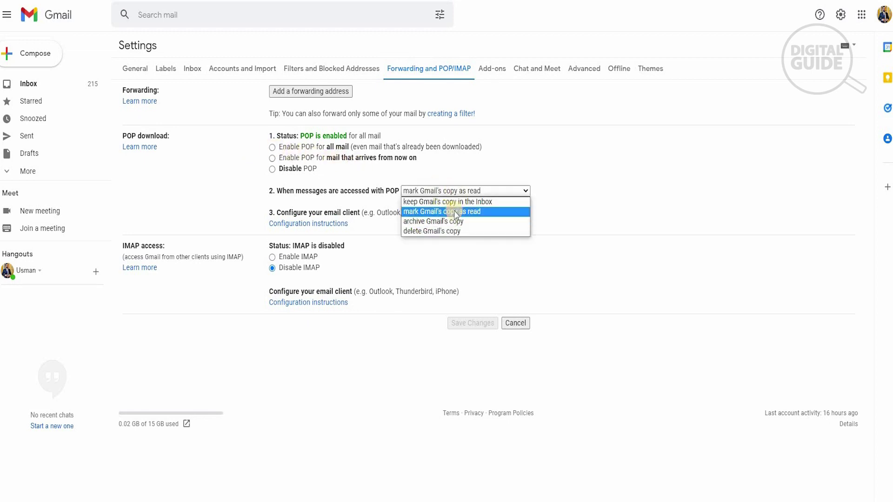
pyautogui.click(500, 207)
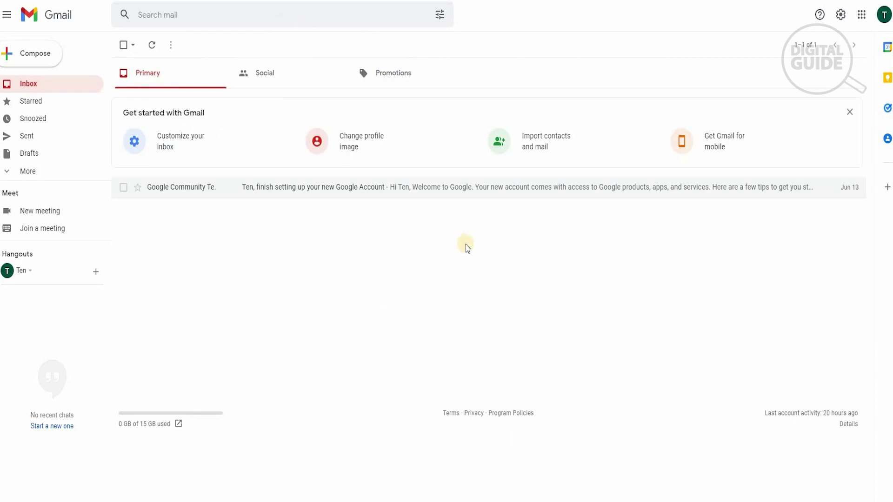
# - Go to Accounts and Import in the full settings and choose Import mail and contacts
pyautogui.click(840, 16)
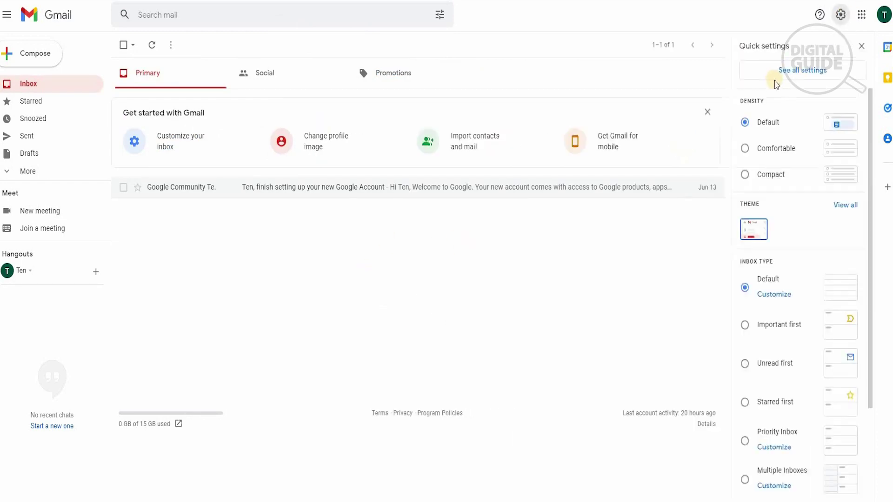
pyautogui.click(777, 78)
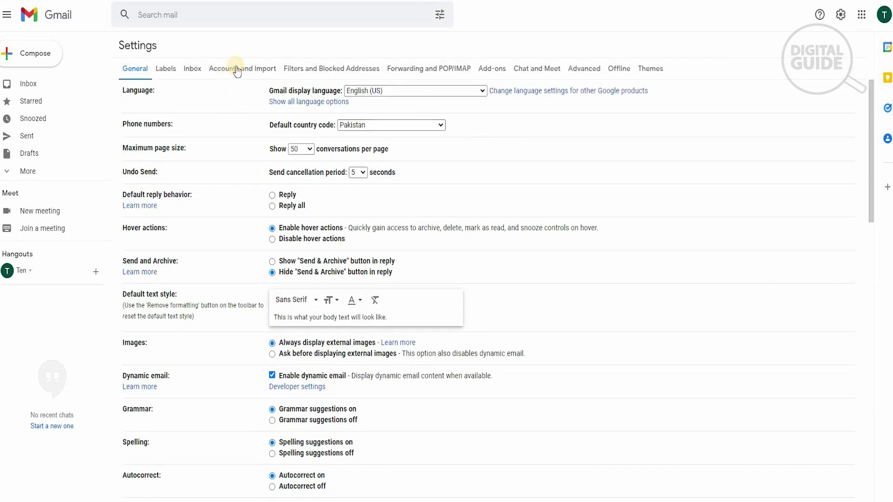
pyautogui.click(237, 67)
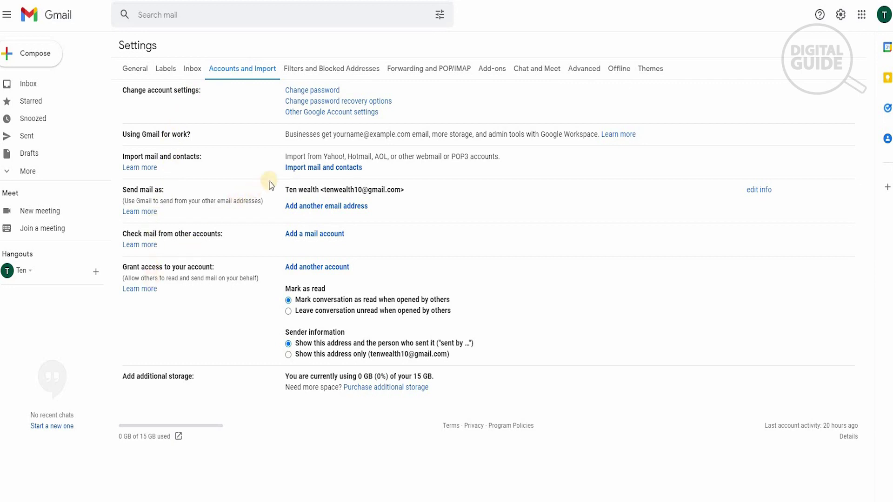
pyautogui.click(310, 168)
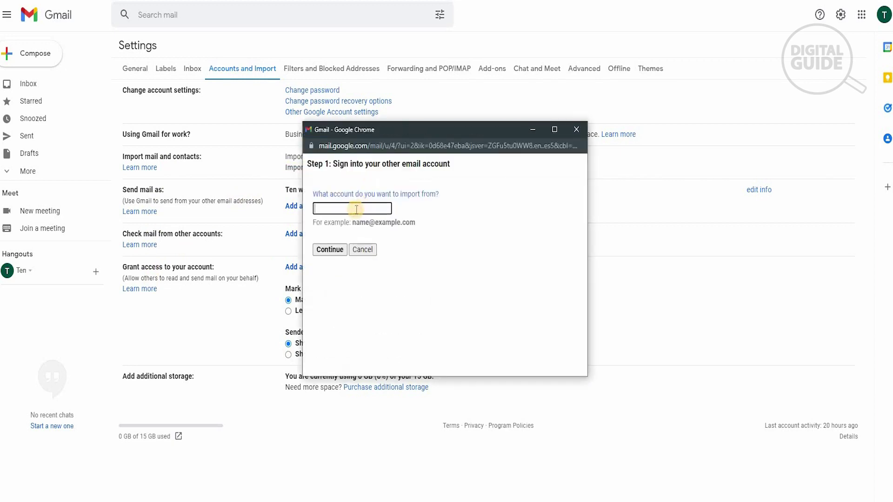
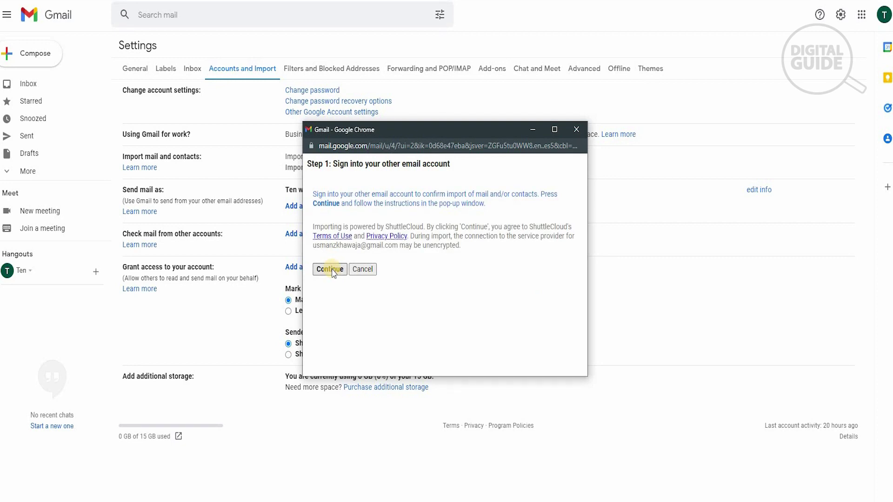
# - Enter the other Gmail address, sign in to it, and allow ShuttleCloud Migration access
pyautogui.click(330, 269)
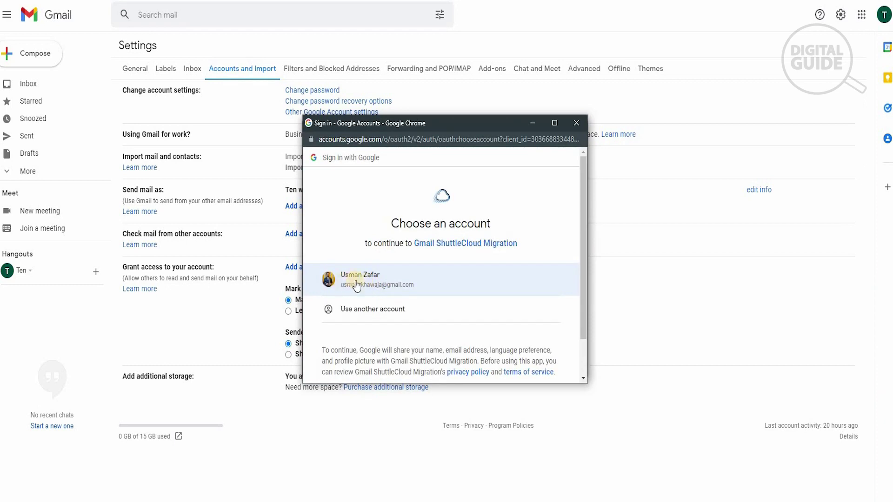
pyautogui.click(356, 285)
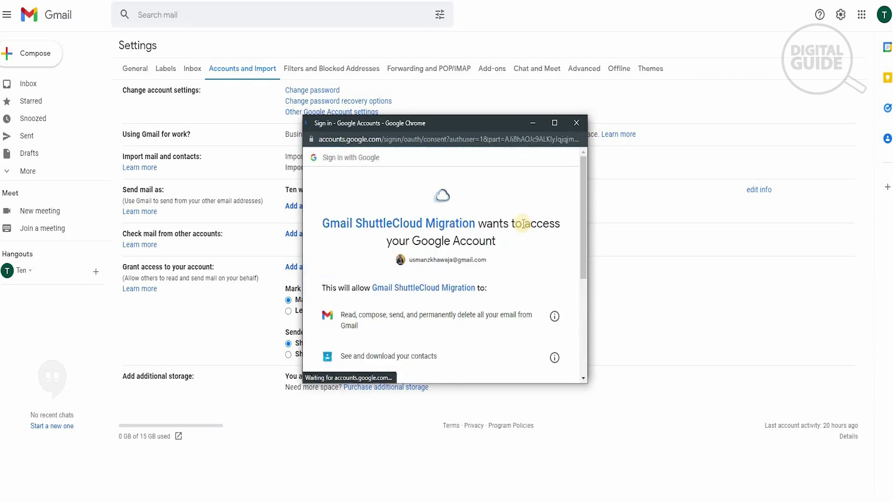
pyautogui.scroll(-1, 509, 260)
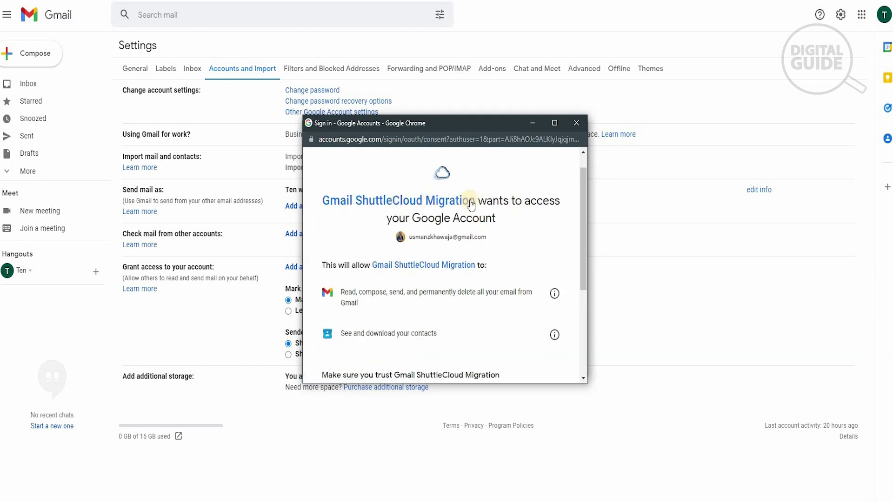
pyautogui.scroll(-3, 519, 231)
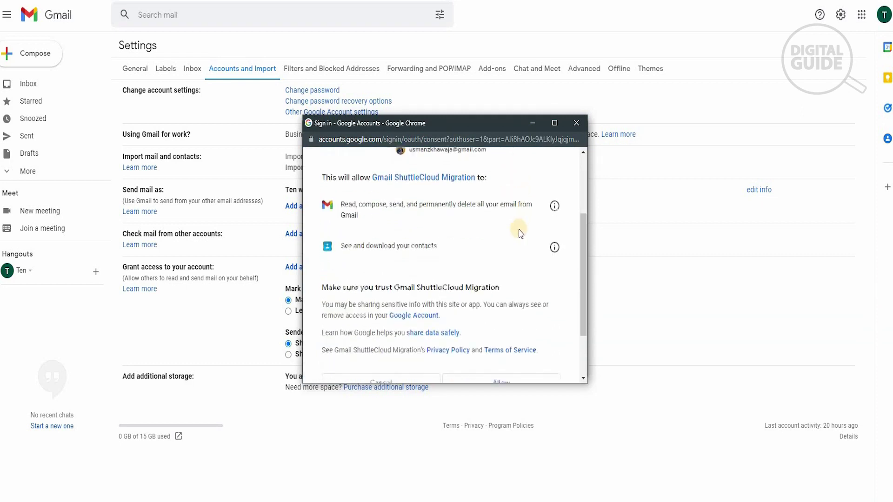
pyautogui.click(497, 313)
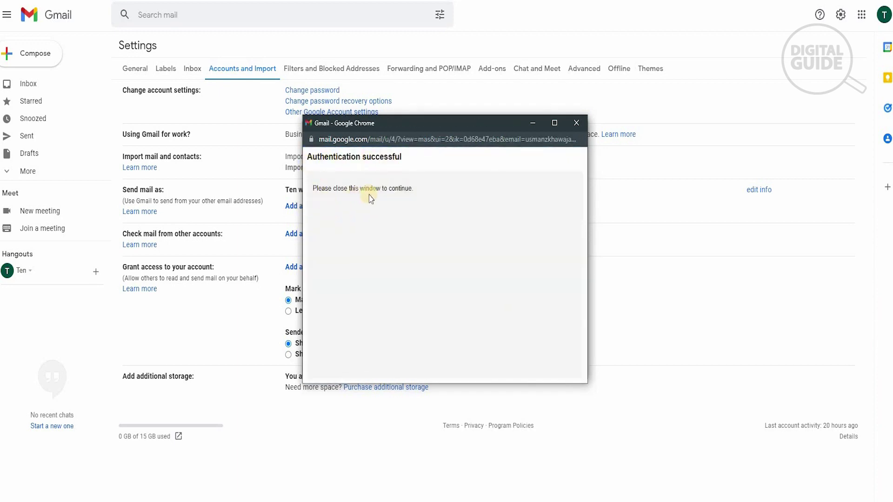
# - Start importing contacts, mail and the next 30 days of new mail, then dismiss the confirmation
pyautogui.click(576, 123)
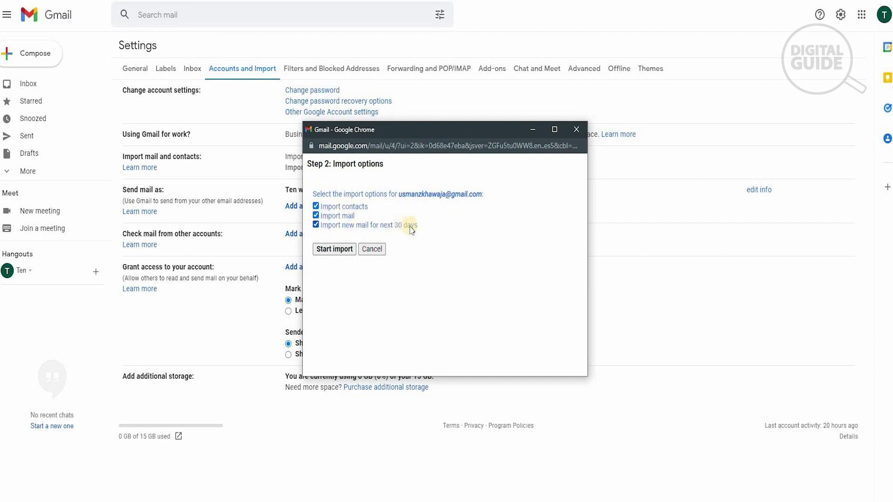
pyautogui.click(331, 250)
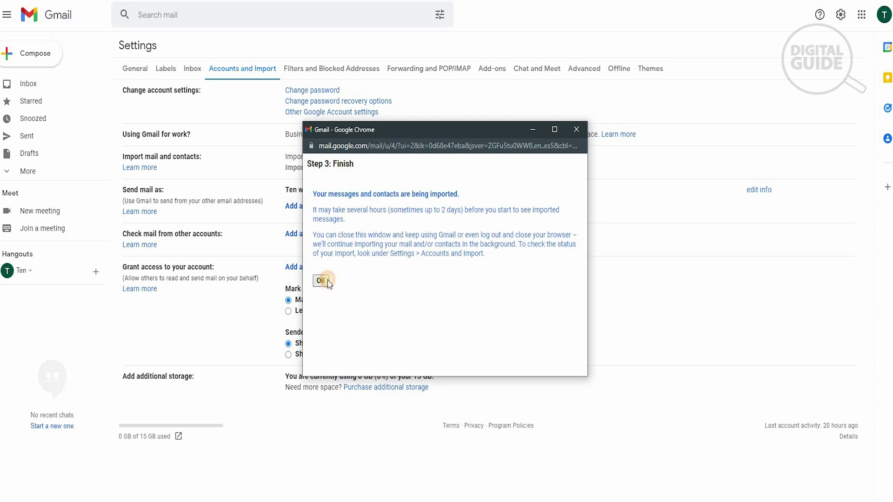
pyautogui.press('Return')
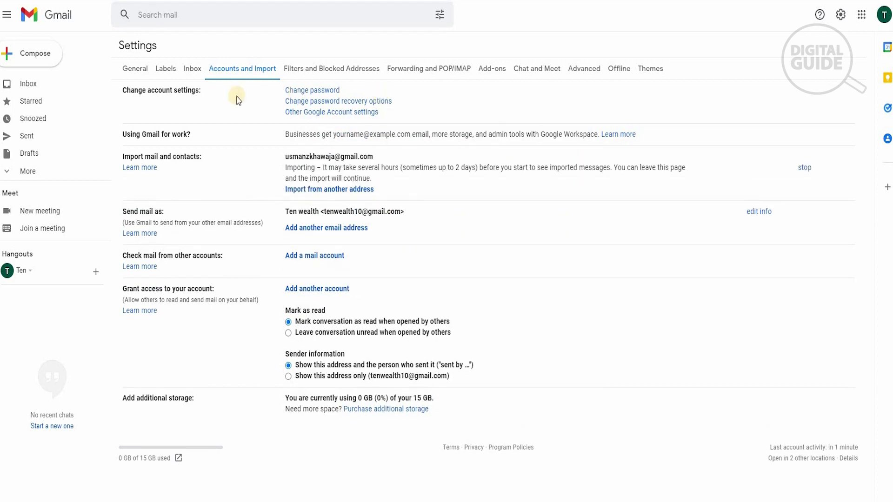
# - Browse the 24 messages under the other account's label, then return to the inbox
pyautogui.click(41, 85)
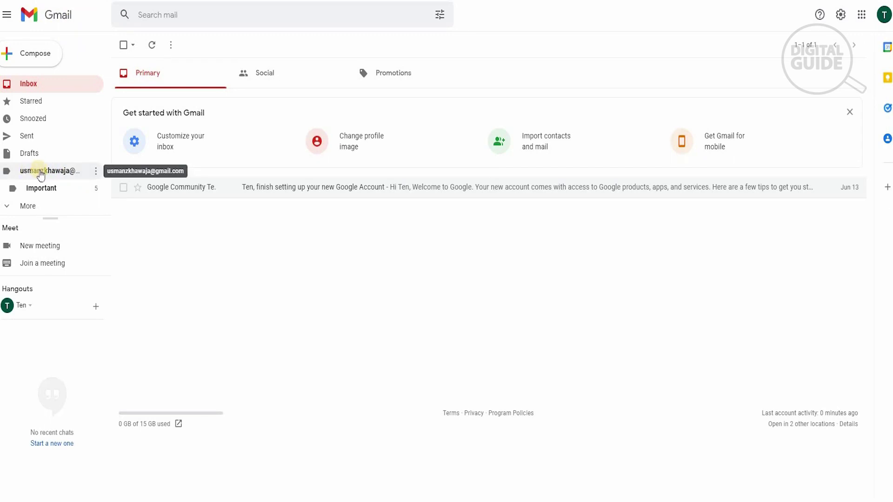
pyautogui.click(40, 172)
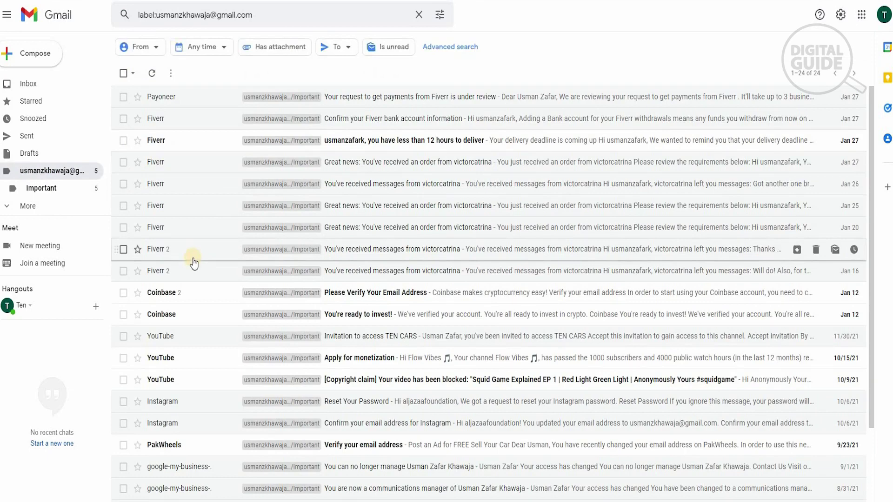
pyautogui.scroll(-2, 194, 260)
pyautogui.scroll(-1, 194, 263)
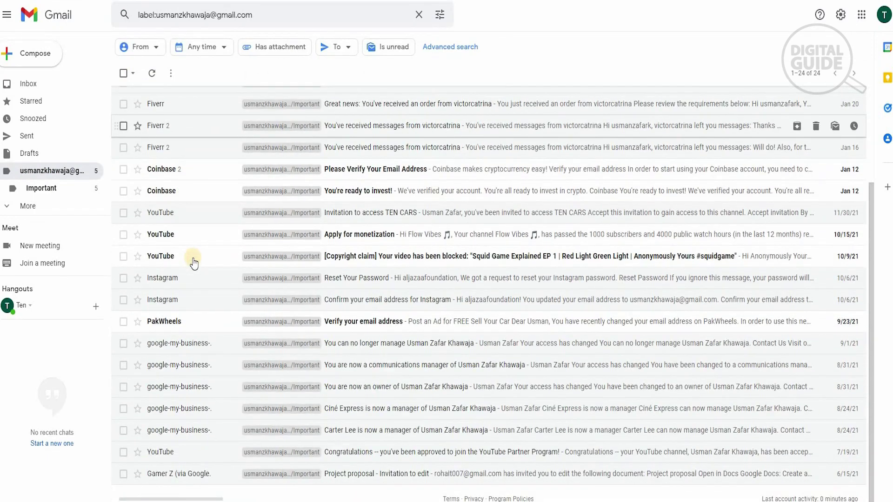
pyautogui.scroll(3, 193, 258)
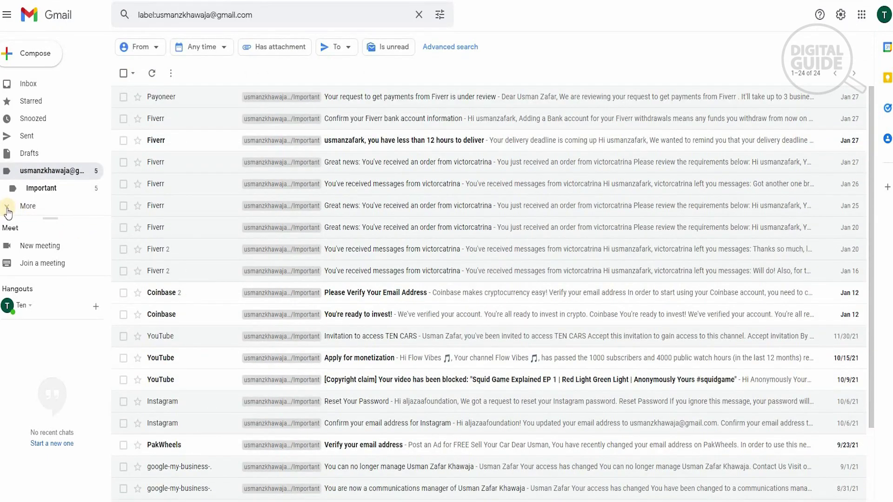
pyautogui.click(8, 207)
pyautogui.click(42, 207)
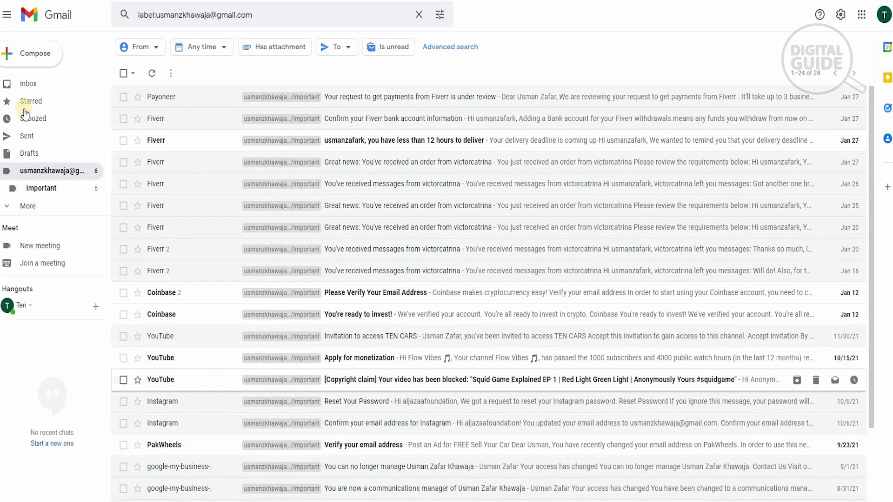
pyautogui.click(28, 84)
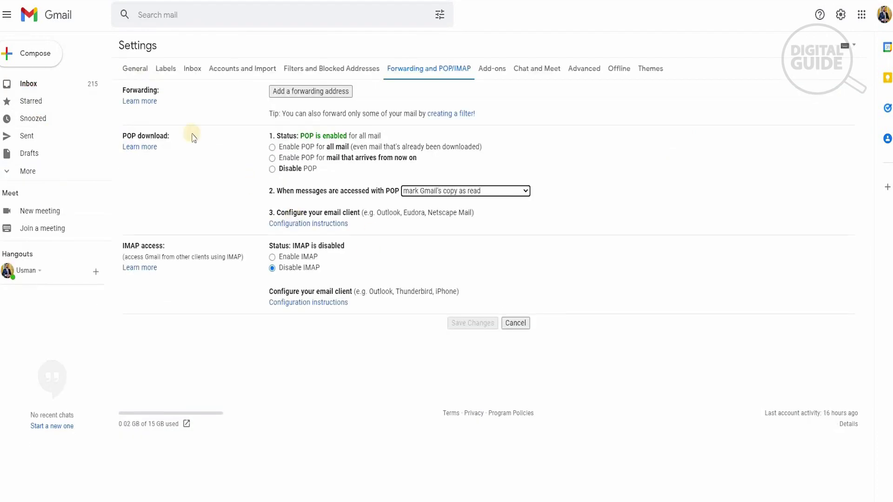
# - Leave the POP/IMAP settings and return to the Gmail inbox
pyautogui.click(43, 90)
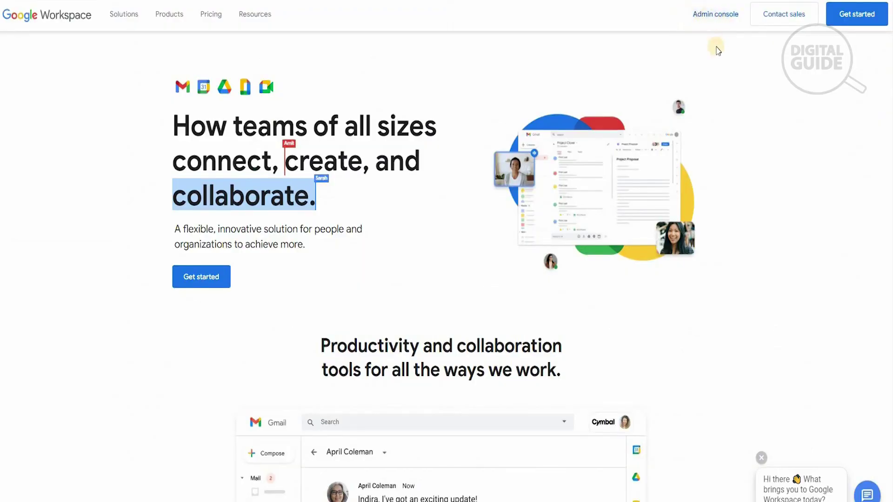
# - Enter the Admin console past the Verify it's you page and go to Apps
pyautogui.click(714, 16)
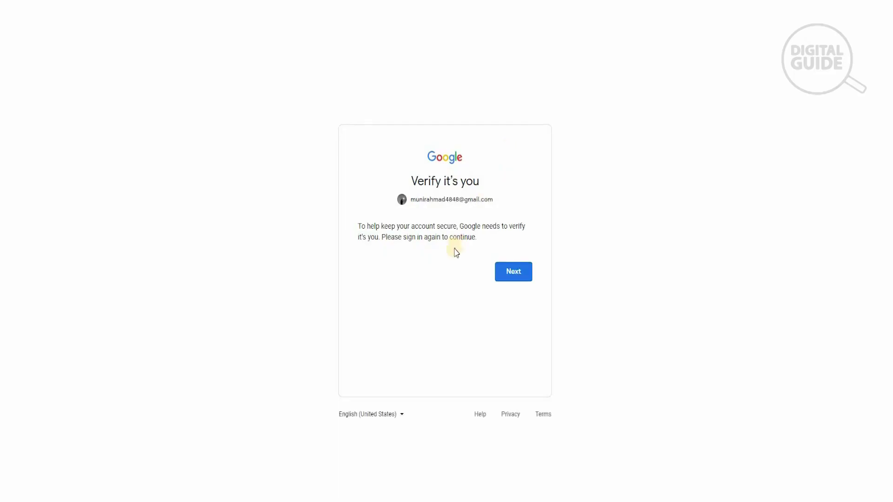
pyautogui.click(506, 272)
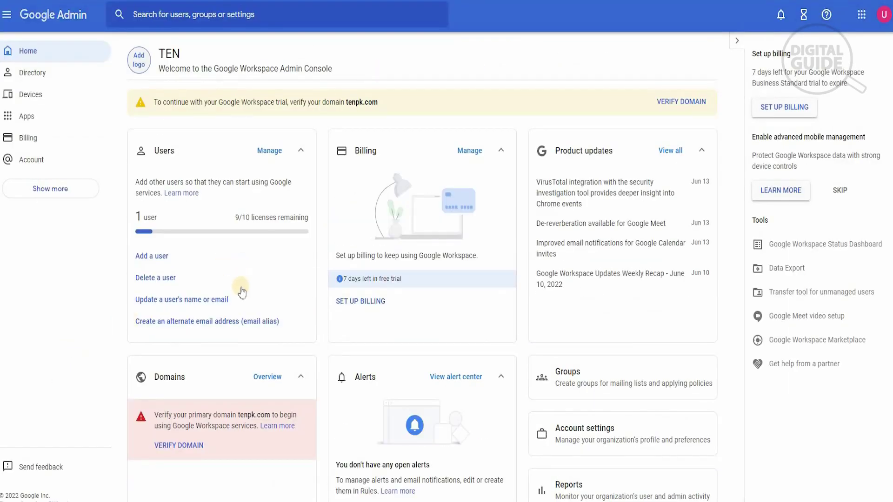
pyautogui.scroll(-5, 239, 288)
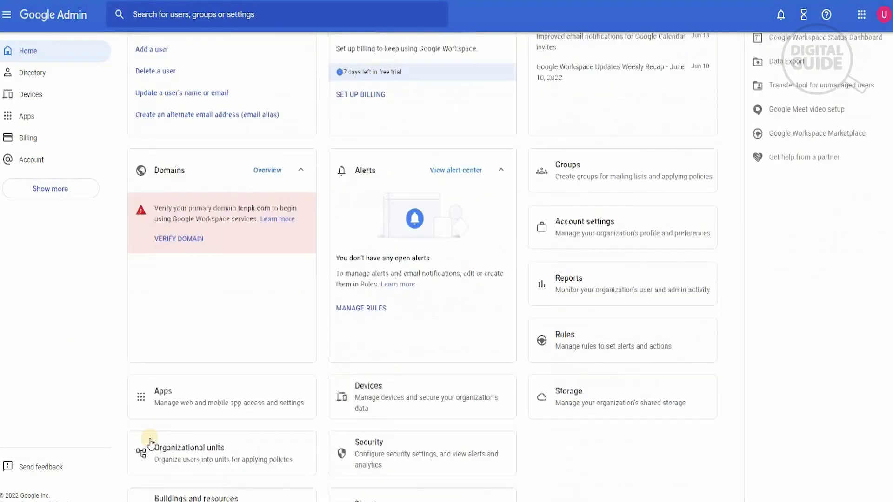
pyautogui.click(177, 390)
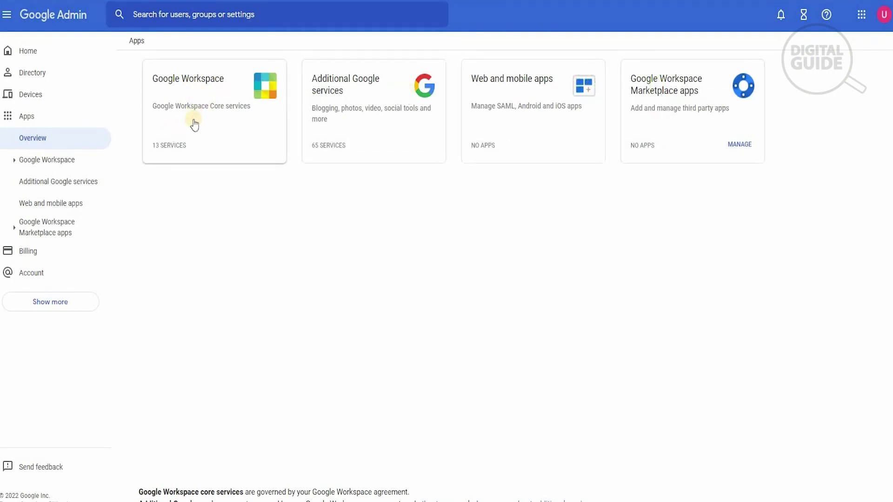
# - Navigate to Google Workspace > Gmail > Setup, where User email uploads shows OFF
pyautogui.click(179, 124)
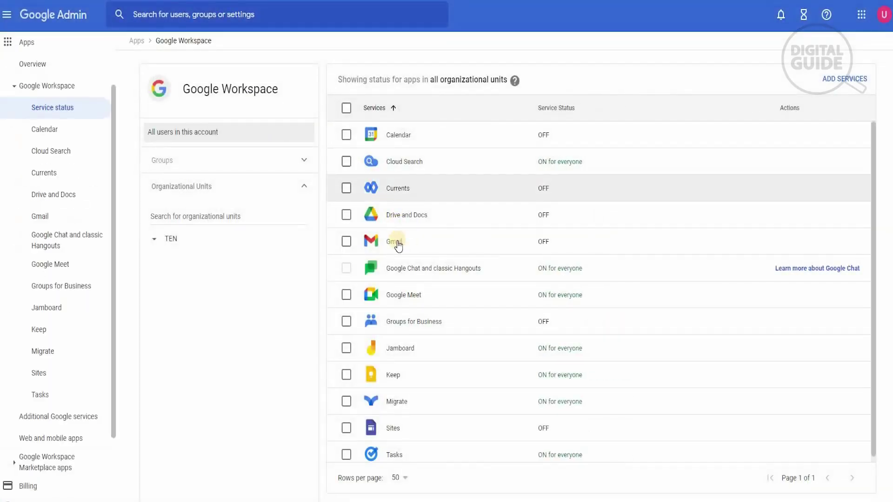
pyautogui.click(395, 268)
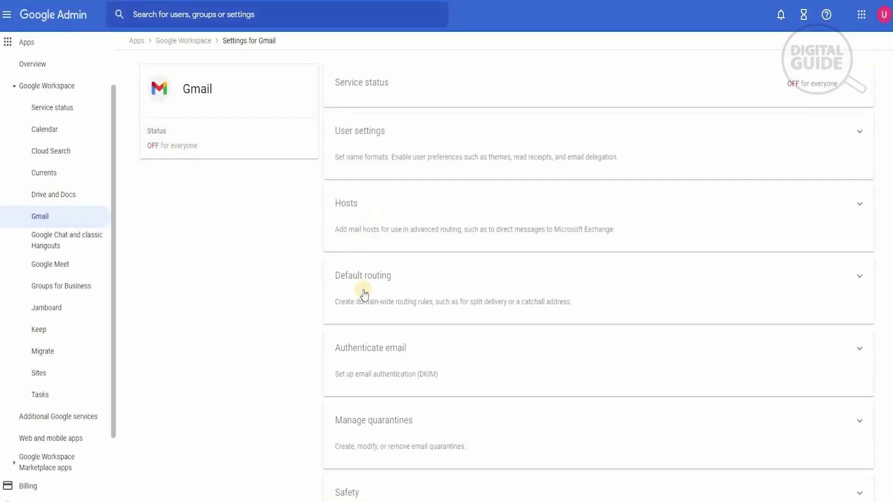
pyautogui.scroll(-5, 362, 303)
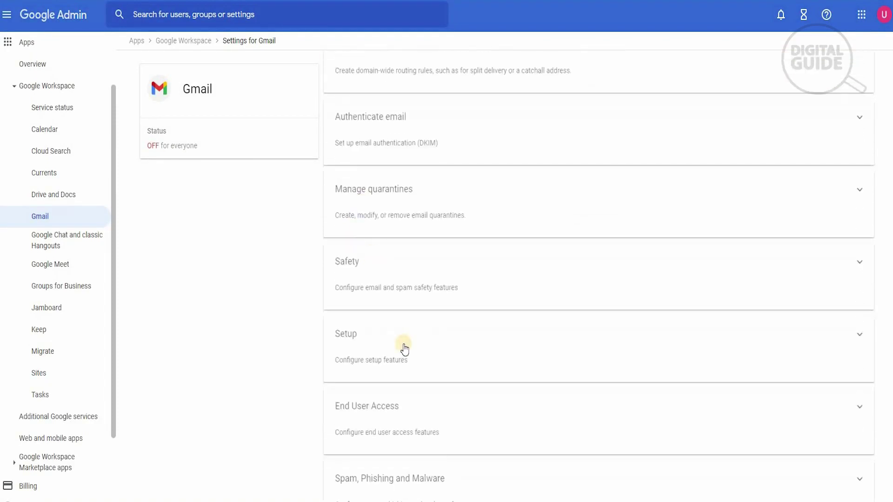
pyautogui.click(354, 346)
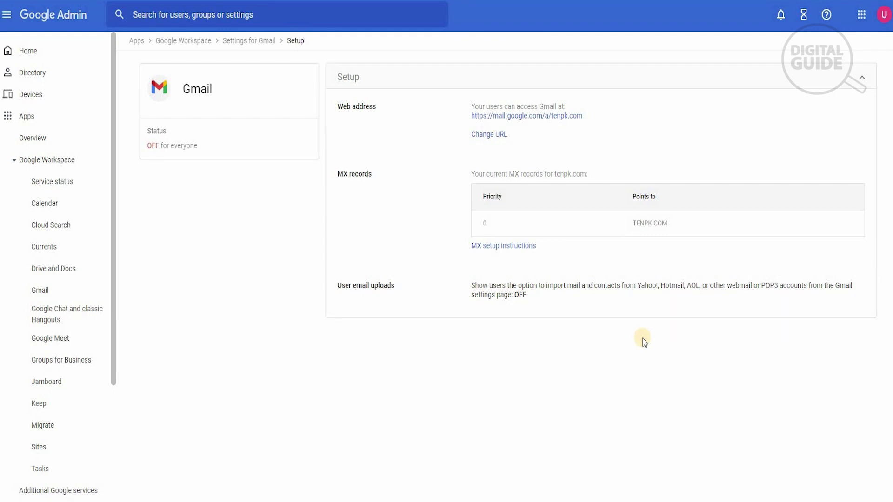
# - Tick the User email uploads checkbox to show users the import option, and save
pyautogui.click(548, 295)
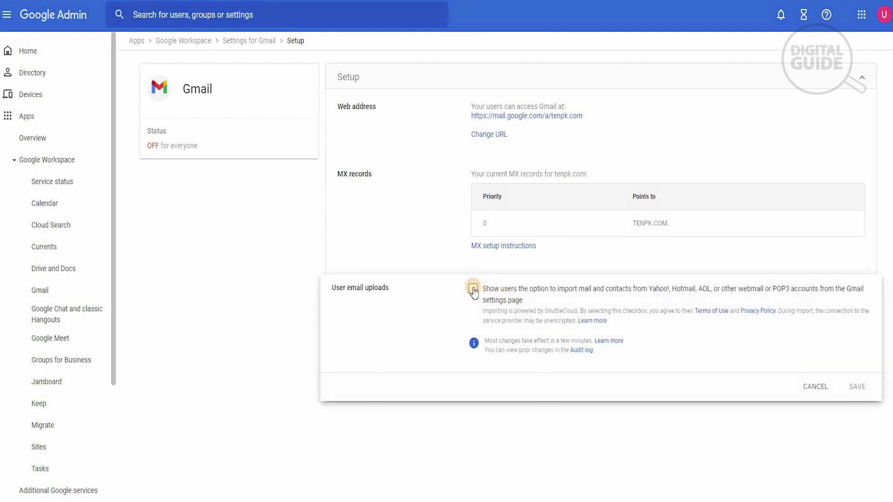
pyautogui.press('space')
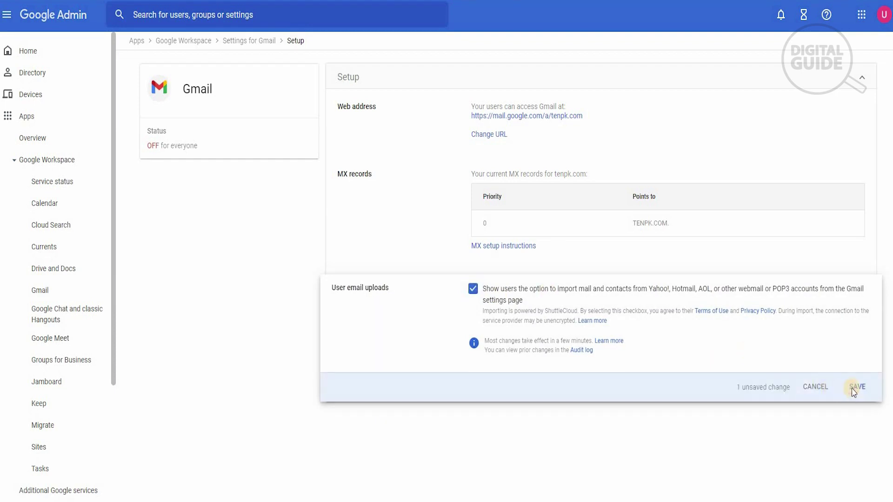
pyautogui.click(855, 387)
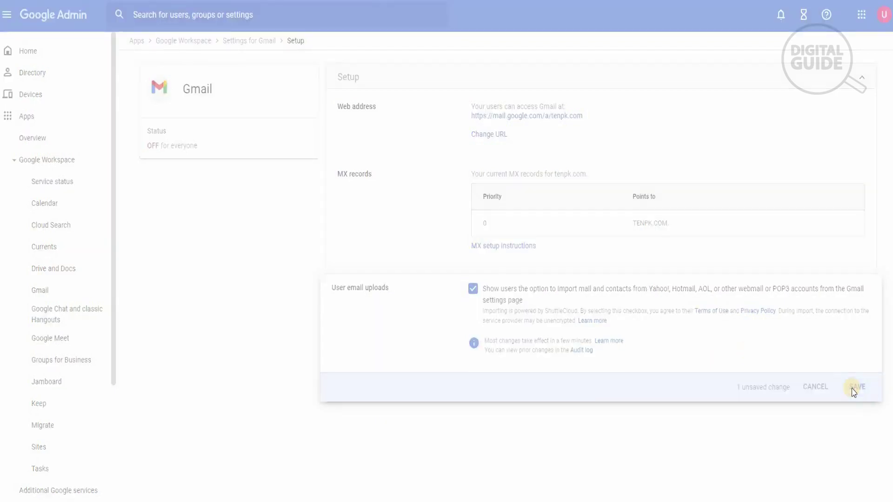